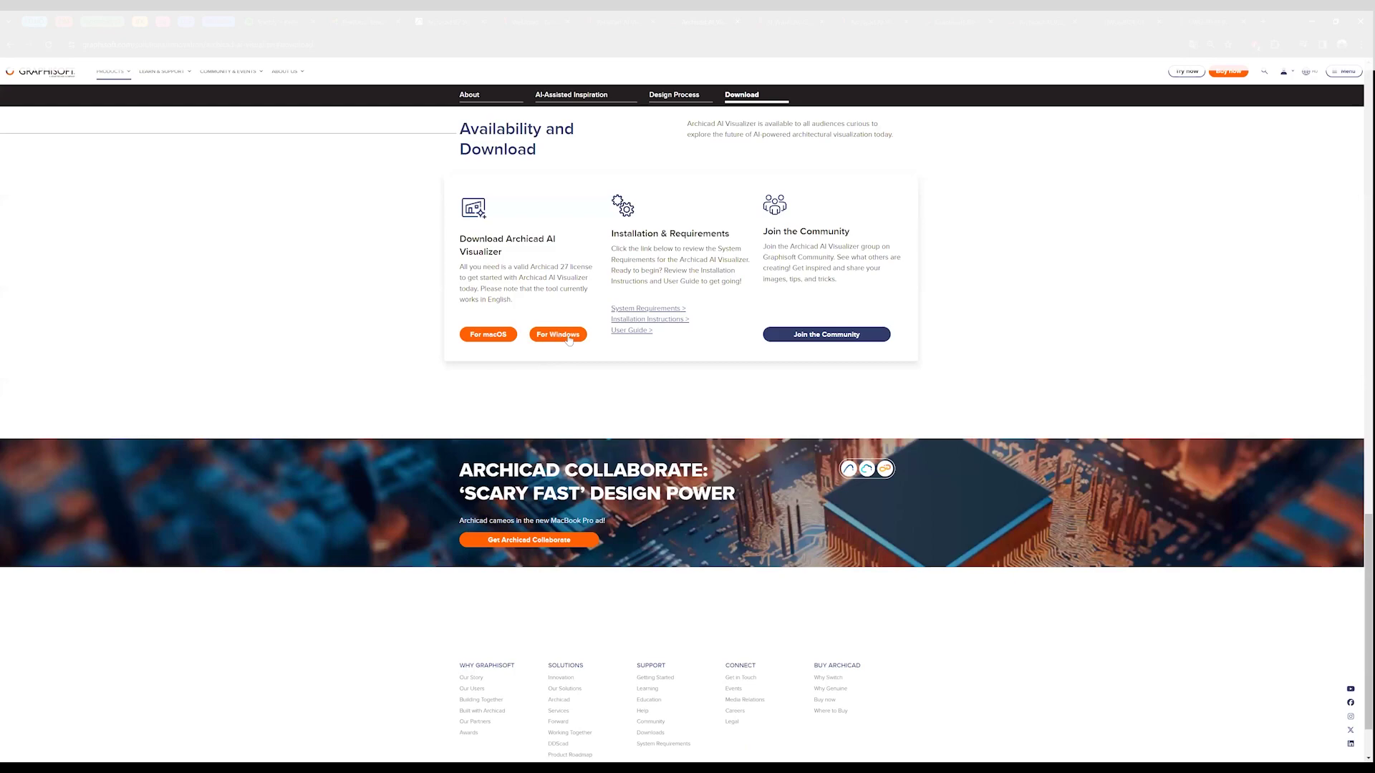
# Download the Archicad AI Visualizer package for Windows and extract the AI_Visualizer_Add-on-27-INT-install_package-WIN archive into its own ai folder.
pyautogui.click(568, 339)
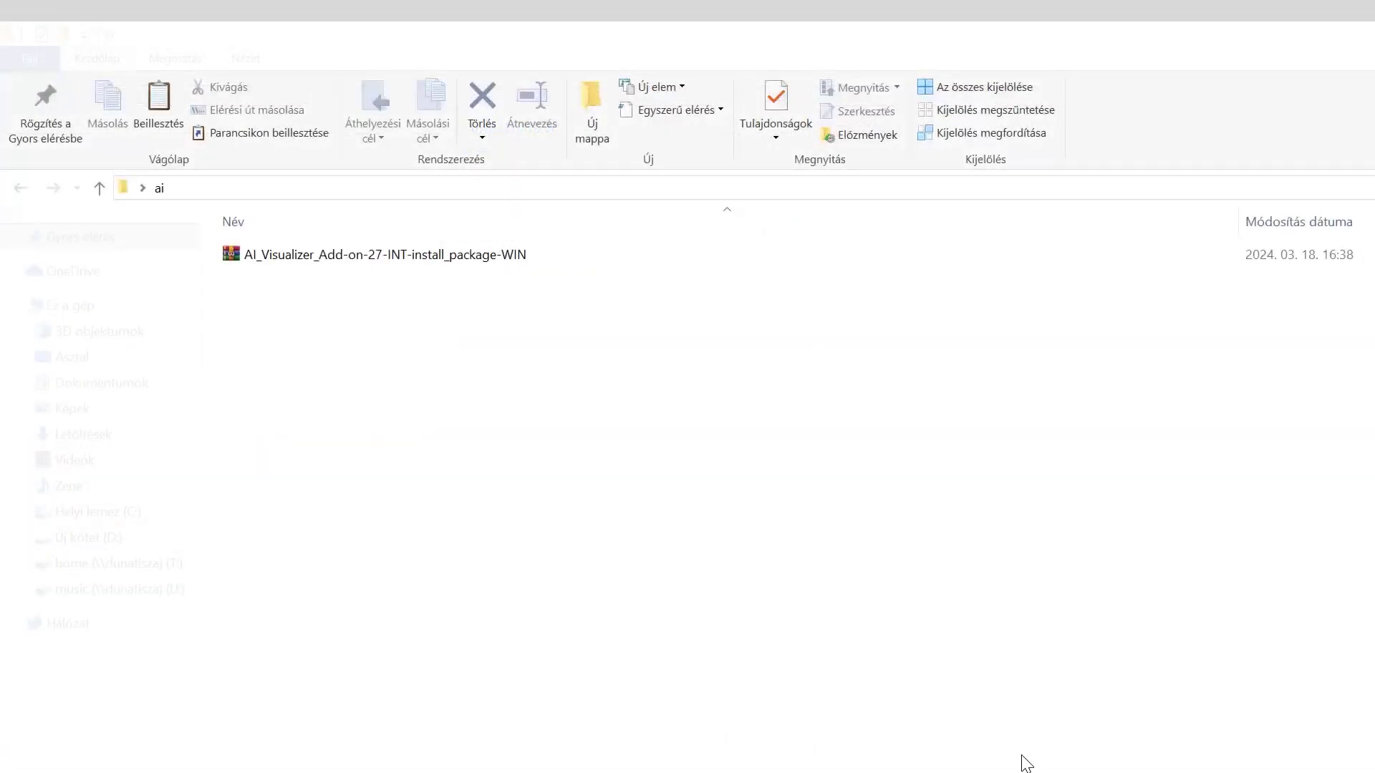
pyautogui.rightClick(474, 255)
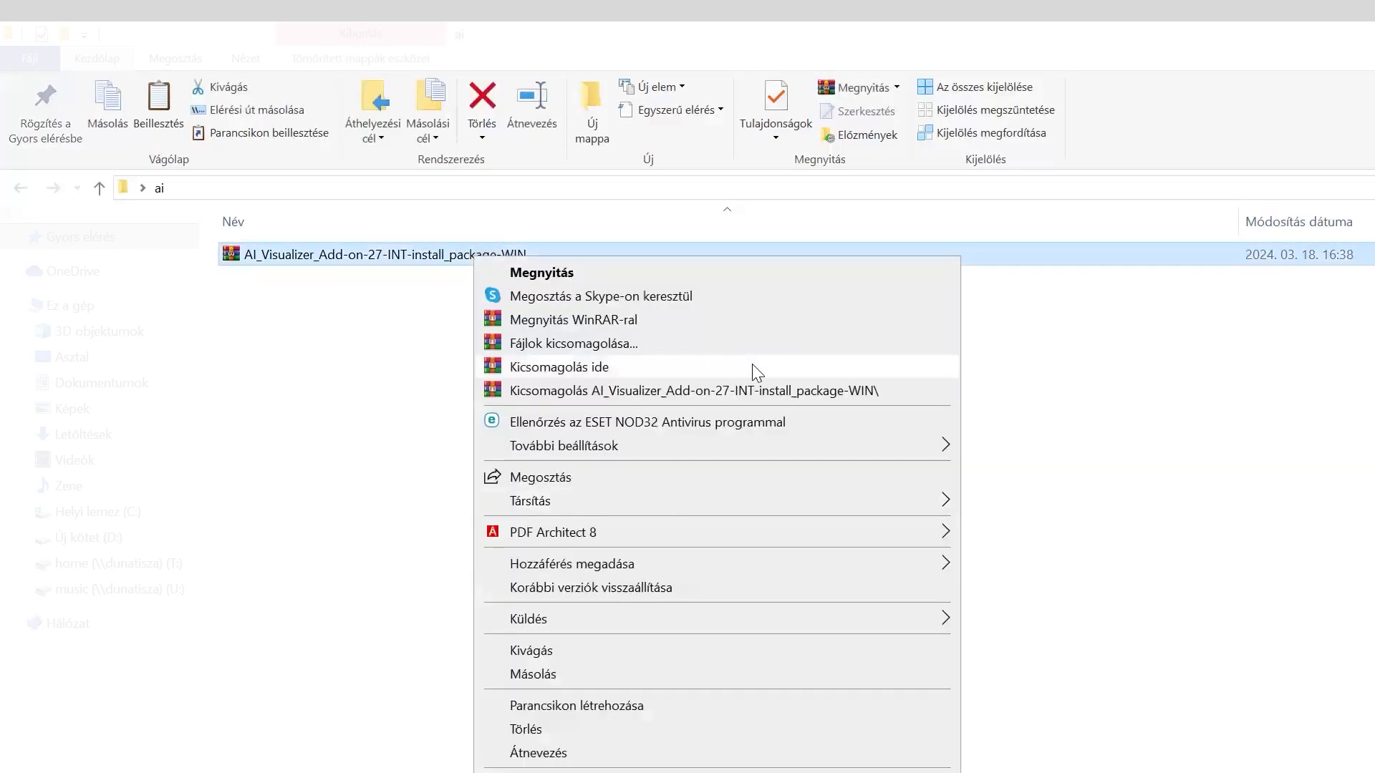
pyautogui.click(757, 368)
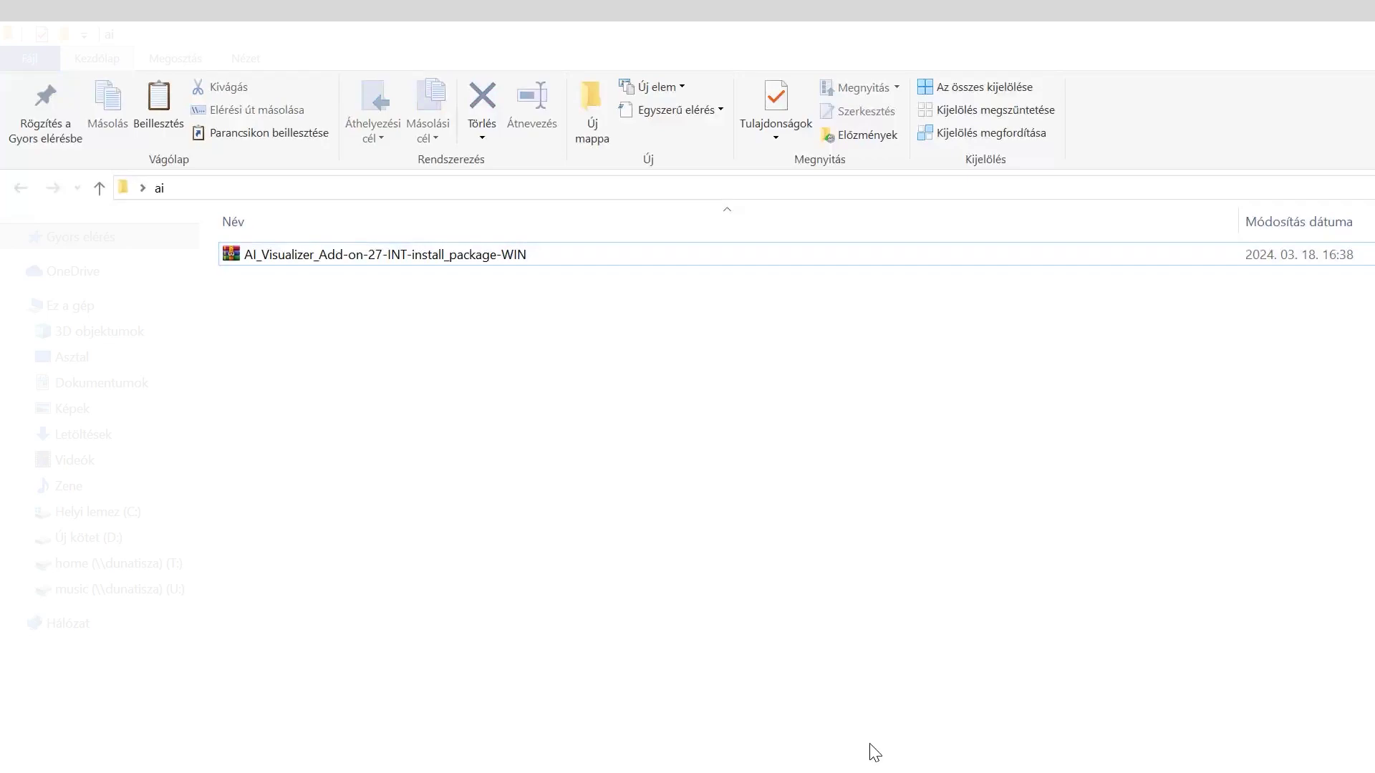
pyautogui.rightClick(461, 260)
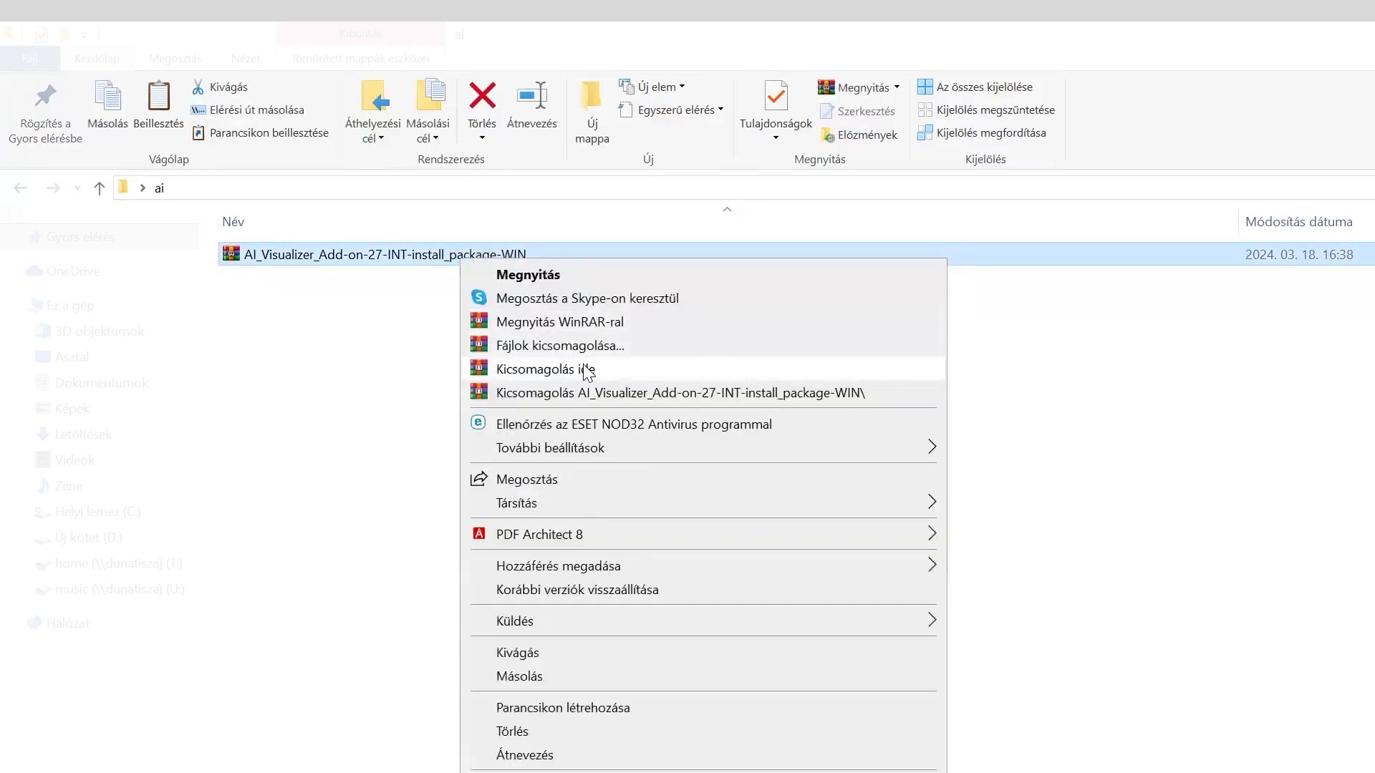
pyautogui.click(587, 370)
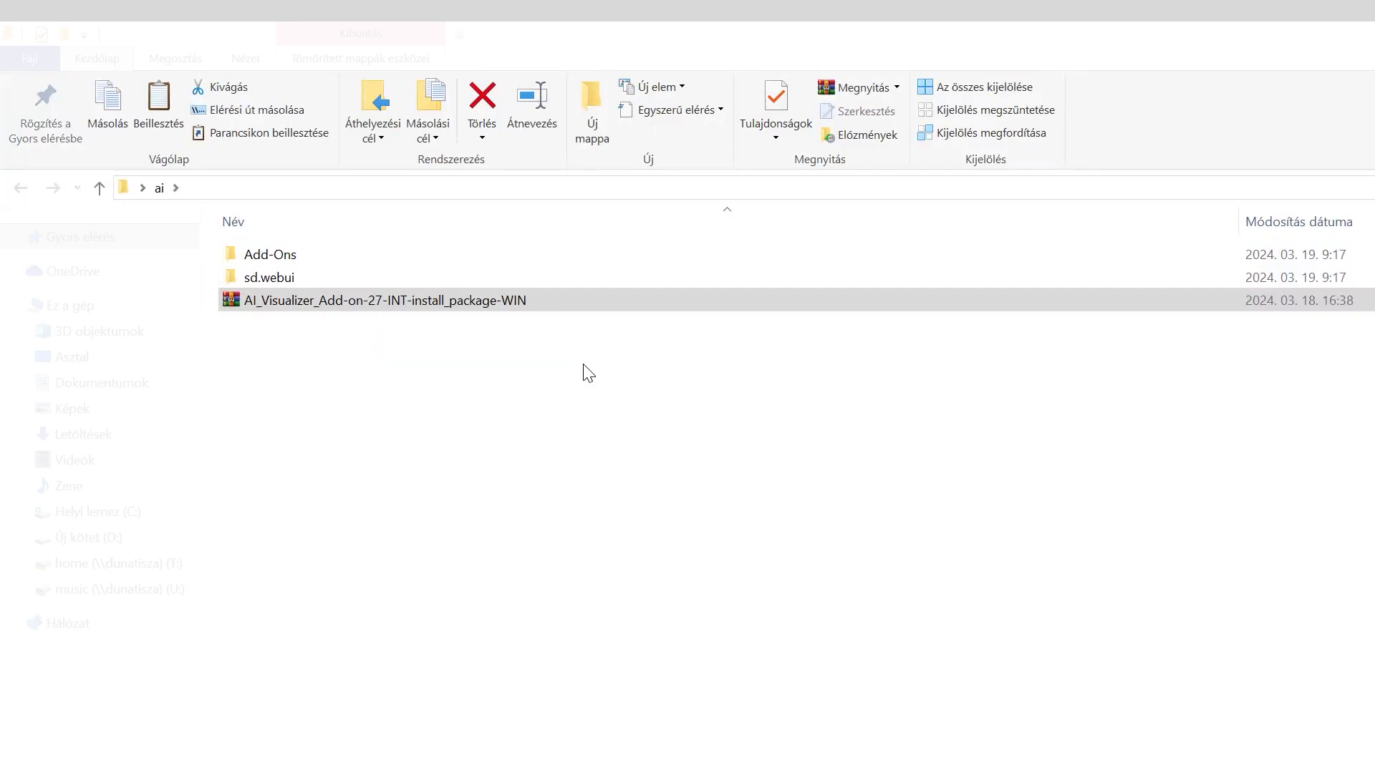
# Move the extracted sd.webui folder from the ai folder to the root of the C: drive.
pyautogui.rightClick(316, 276)
pyautogui.click(478, 660)
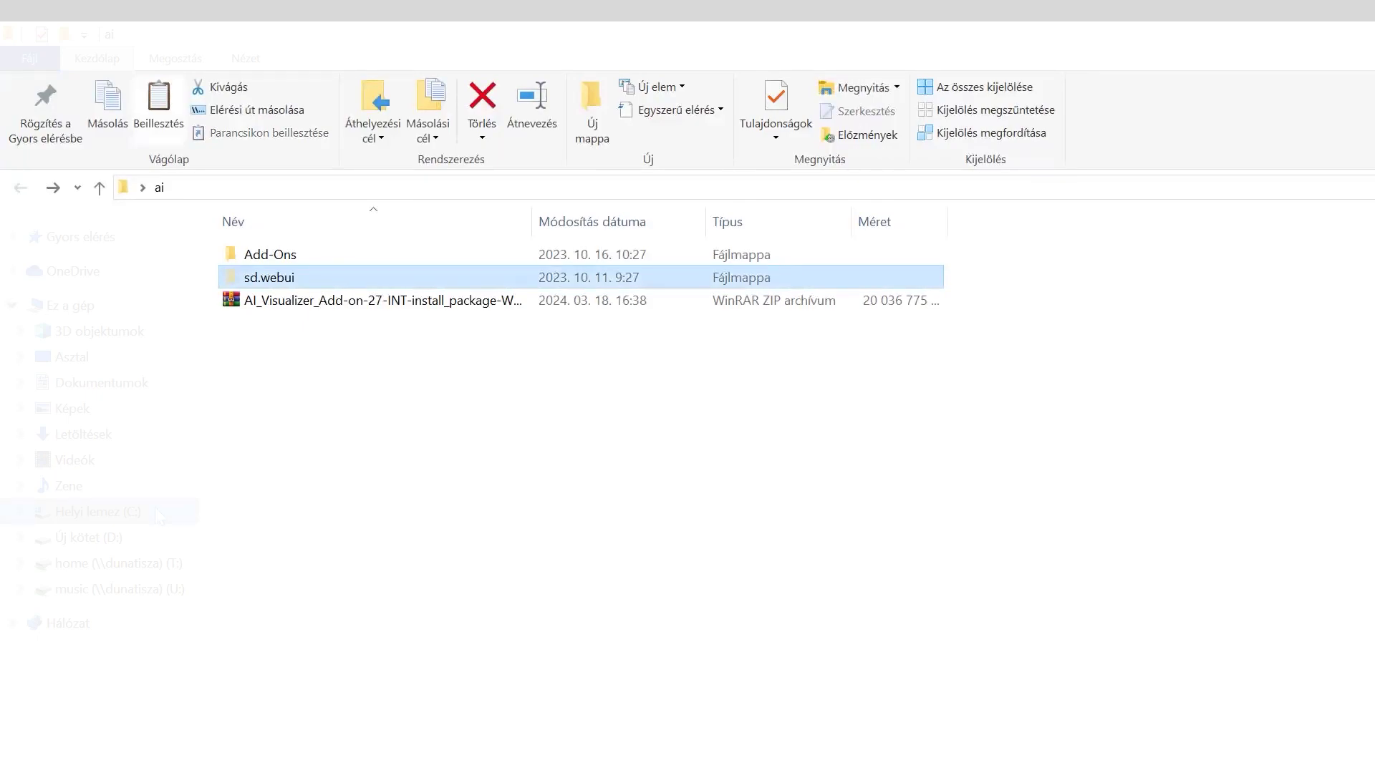
pyautogui.click(131, 515)
pyautogui.rightClick(601, 626)
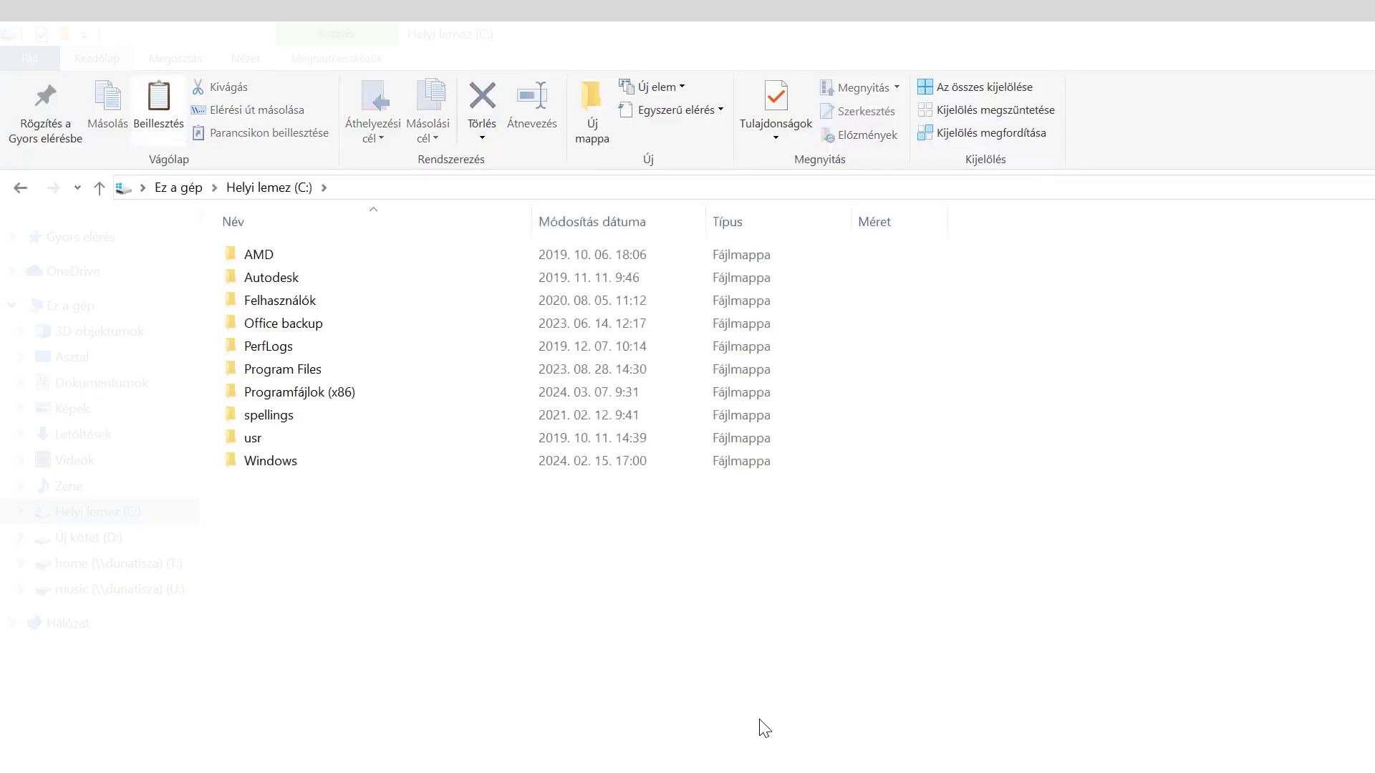
pyautogui.click(760, 745)
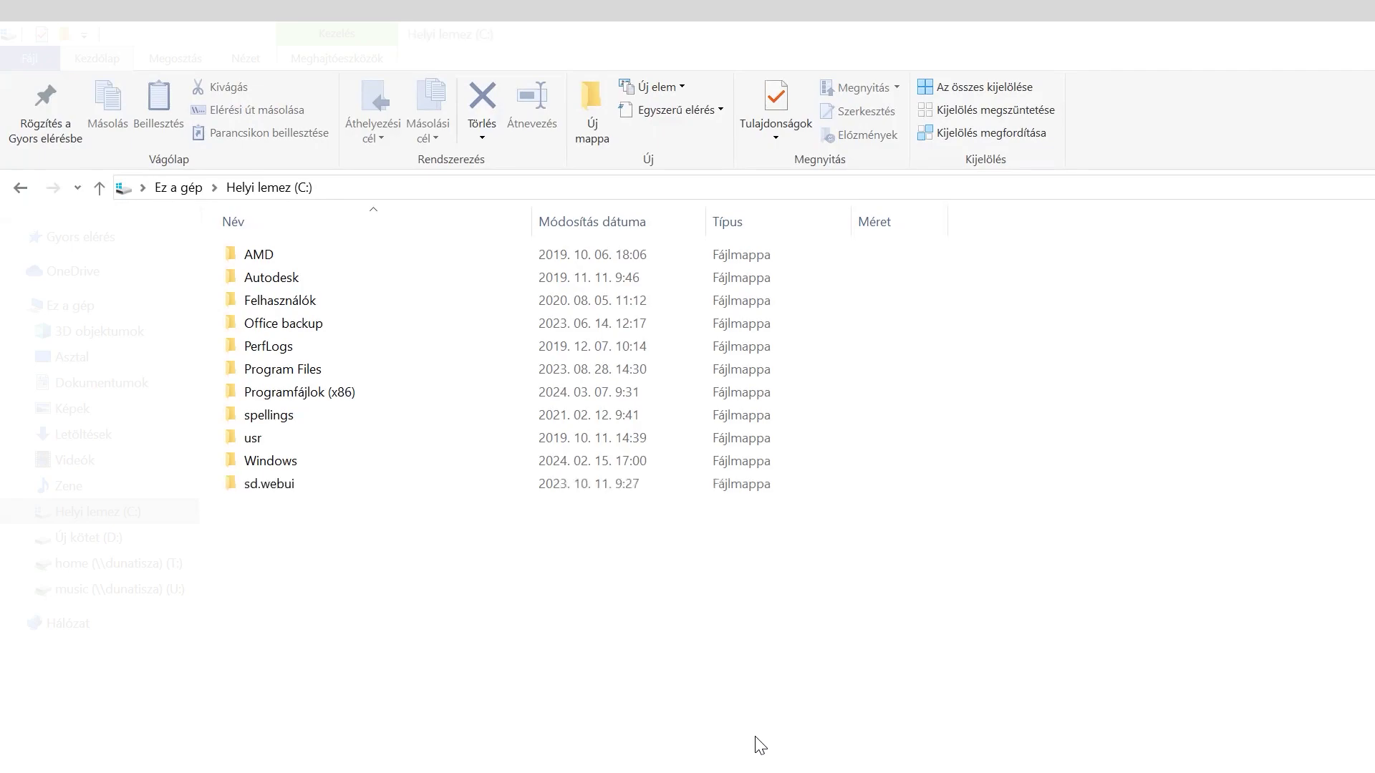
# Return to the ai folder and cut the Extras folder inside Add-Ons.
pyautogui.click(20, 187)
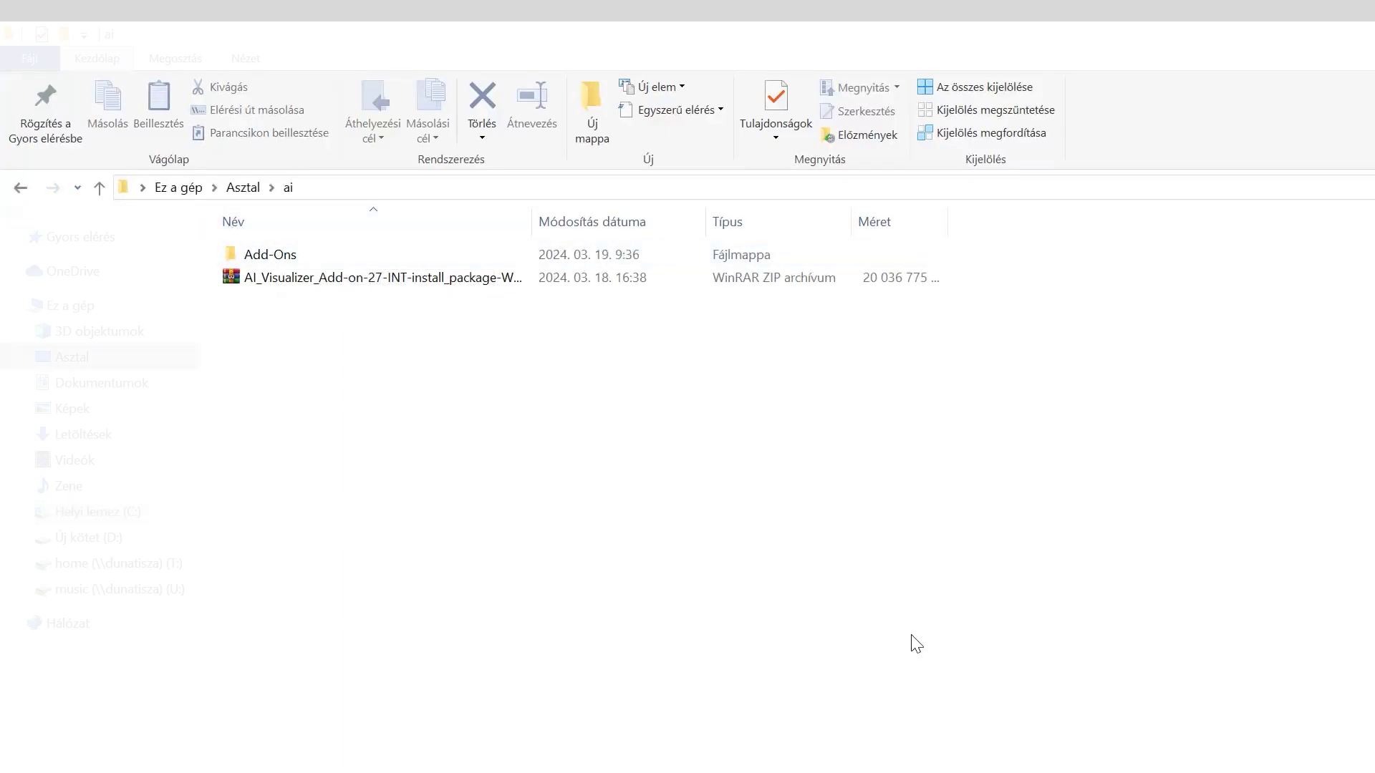
pyautogui.doubleClick(362, 260)
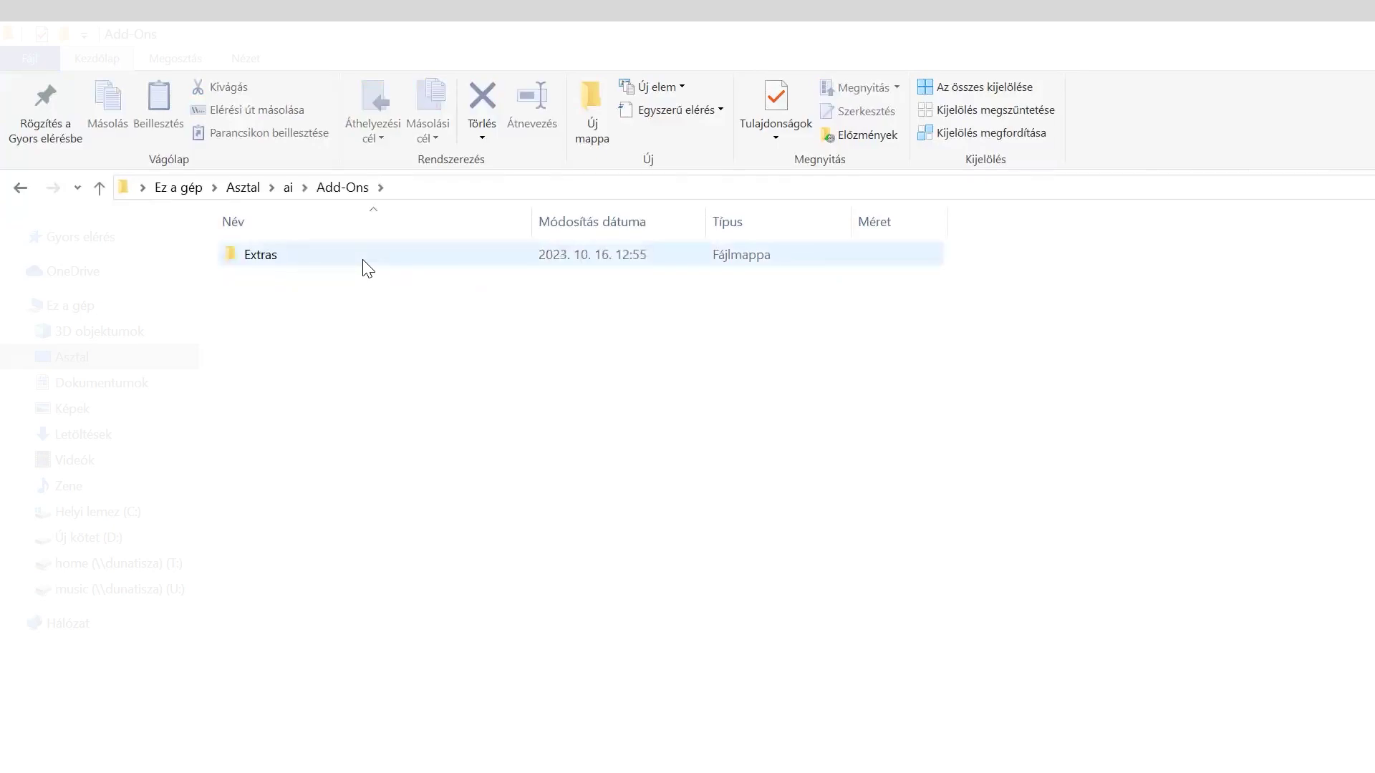
pyautogui.click(258, 266)
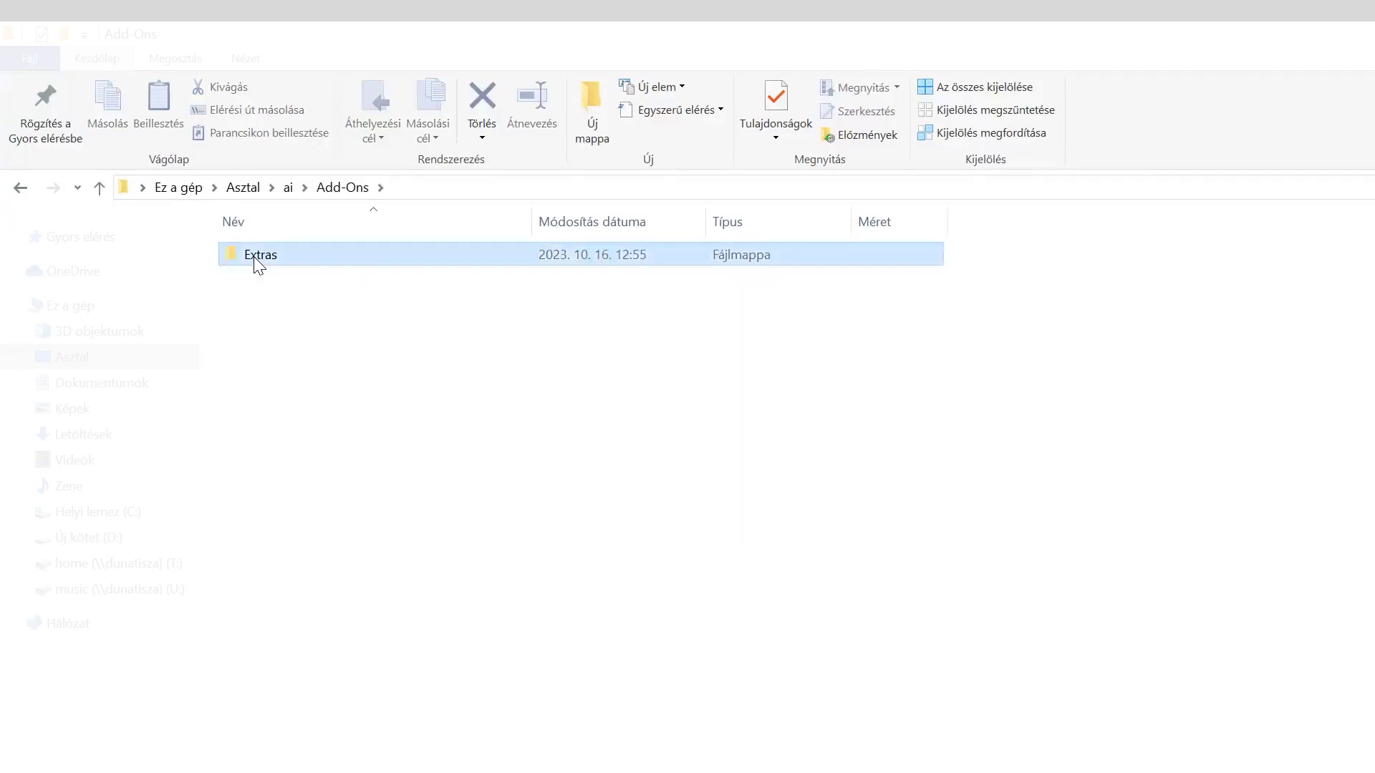
pyautogui.rightClick(258, 265)
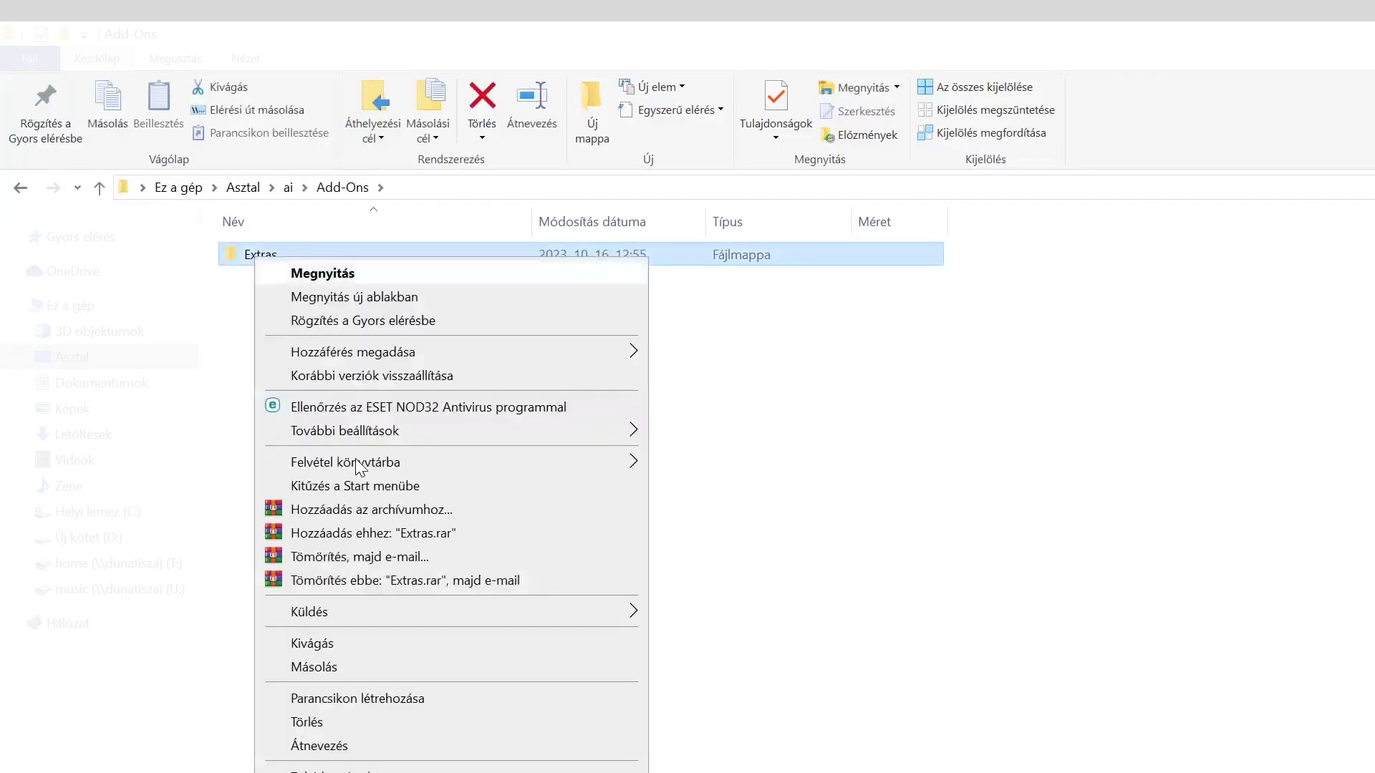
pyautogui.click(438, 649)
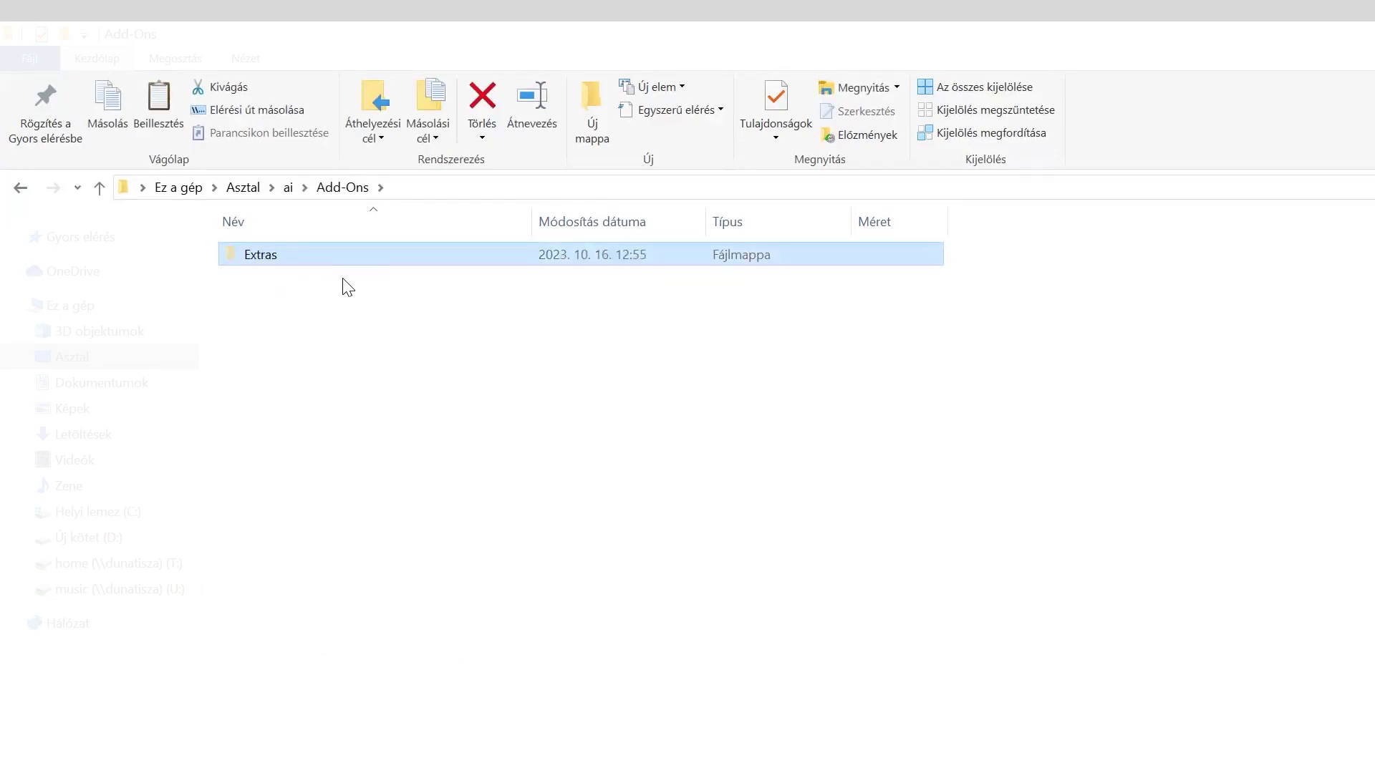
# Open the Kiegészítők folder of the Archicad 27 installation under C:\Program Files\GRAPHISOFT.
pyautogui.click(123, 514)
pyautogui.doubleClick(375, 371)
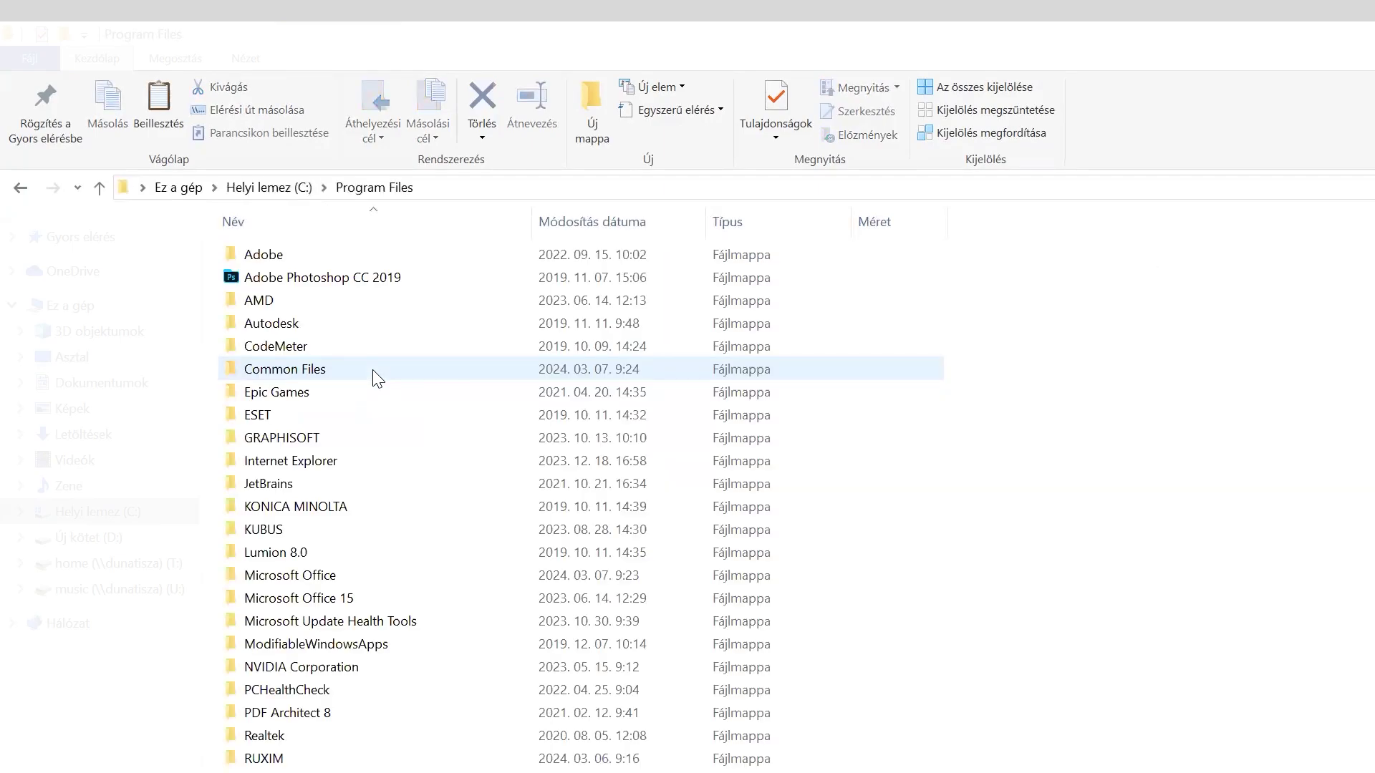
pyautogui.doubleClick(326, 438)
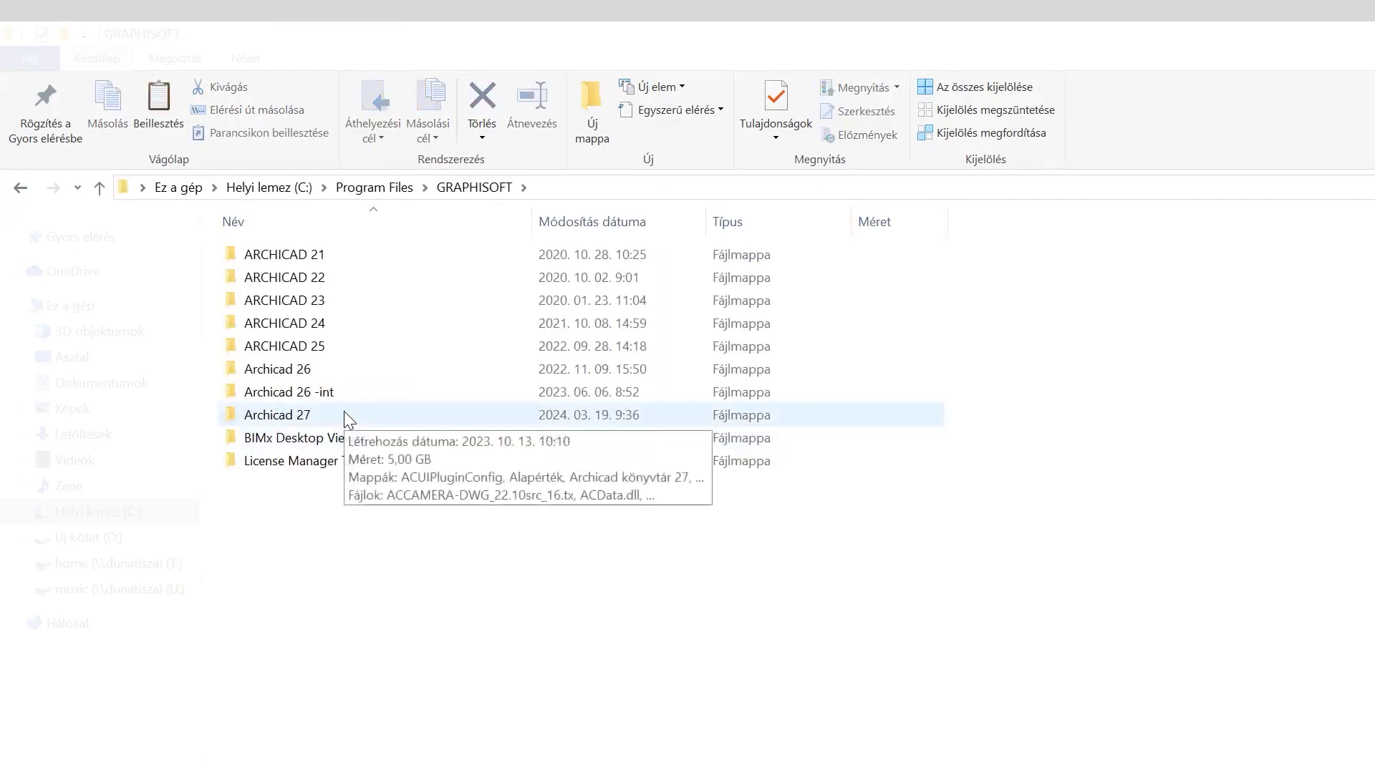
pyautogui.doubleClick(344, 413)
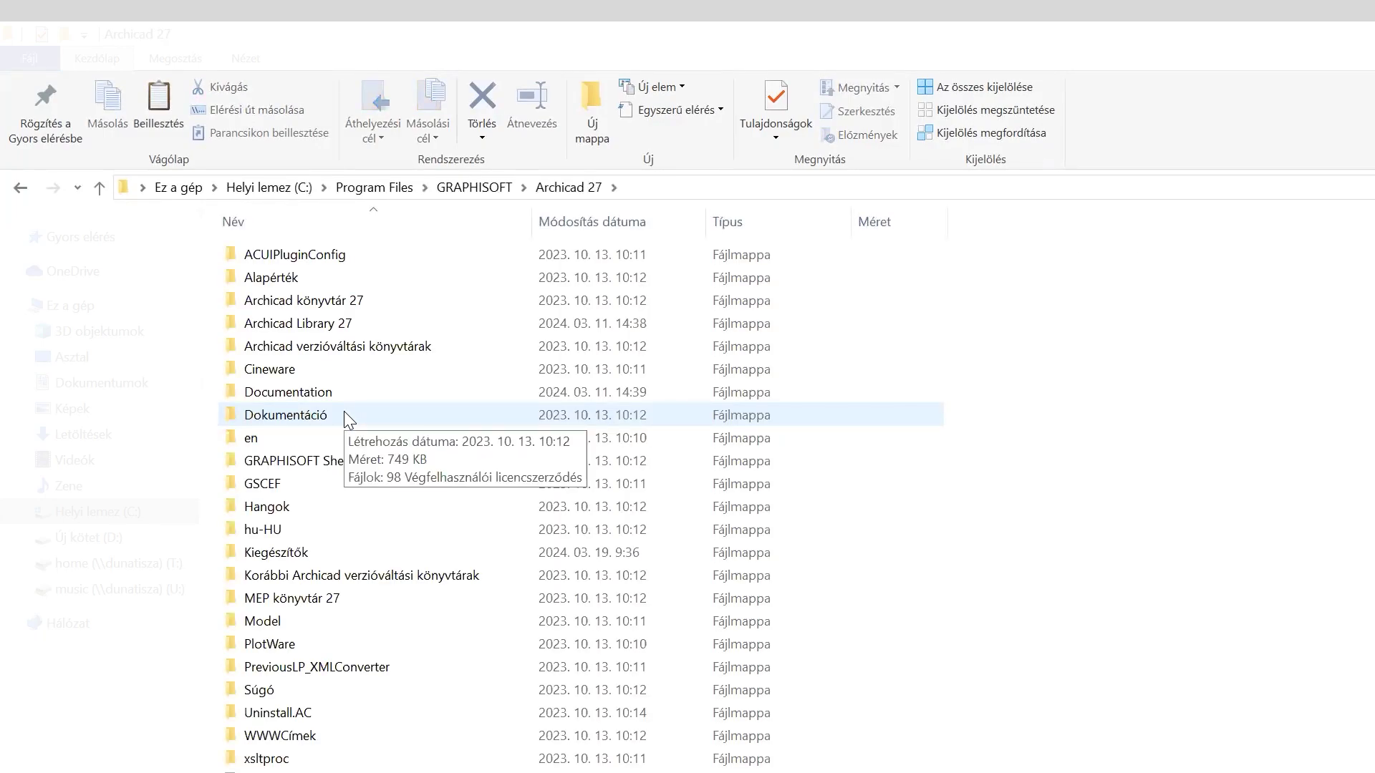
pyautogui.doubleClick(282, 552)
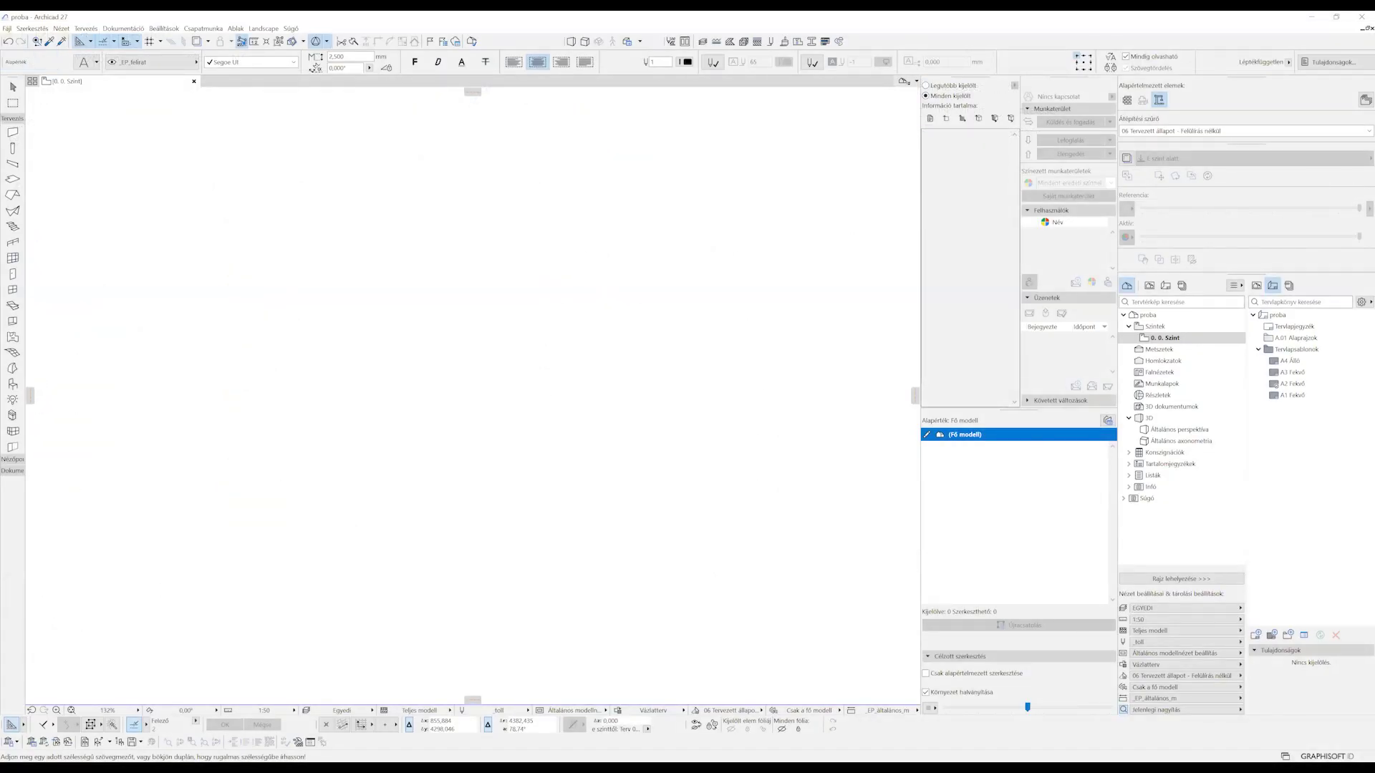
# Open the AI Visualizer palette in Archicad, read through its End User License Agreement and accept it.
pyautogui.click(234, 29)
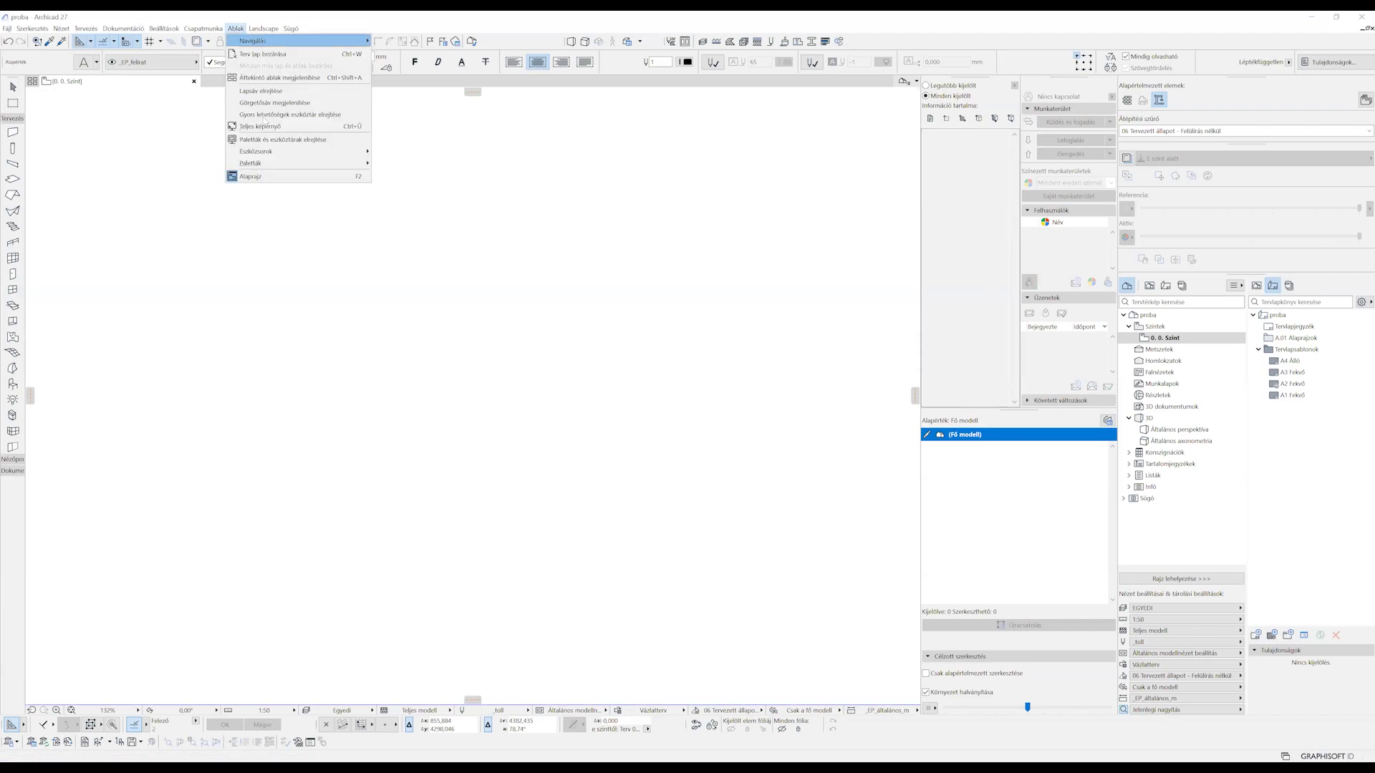
pyautogui.moveTo(296, 166)
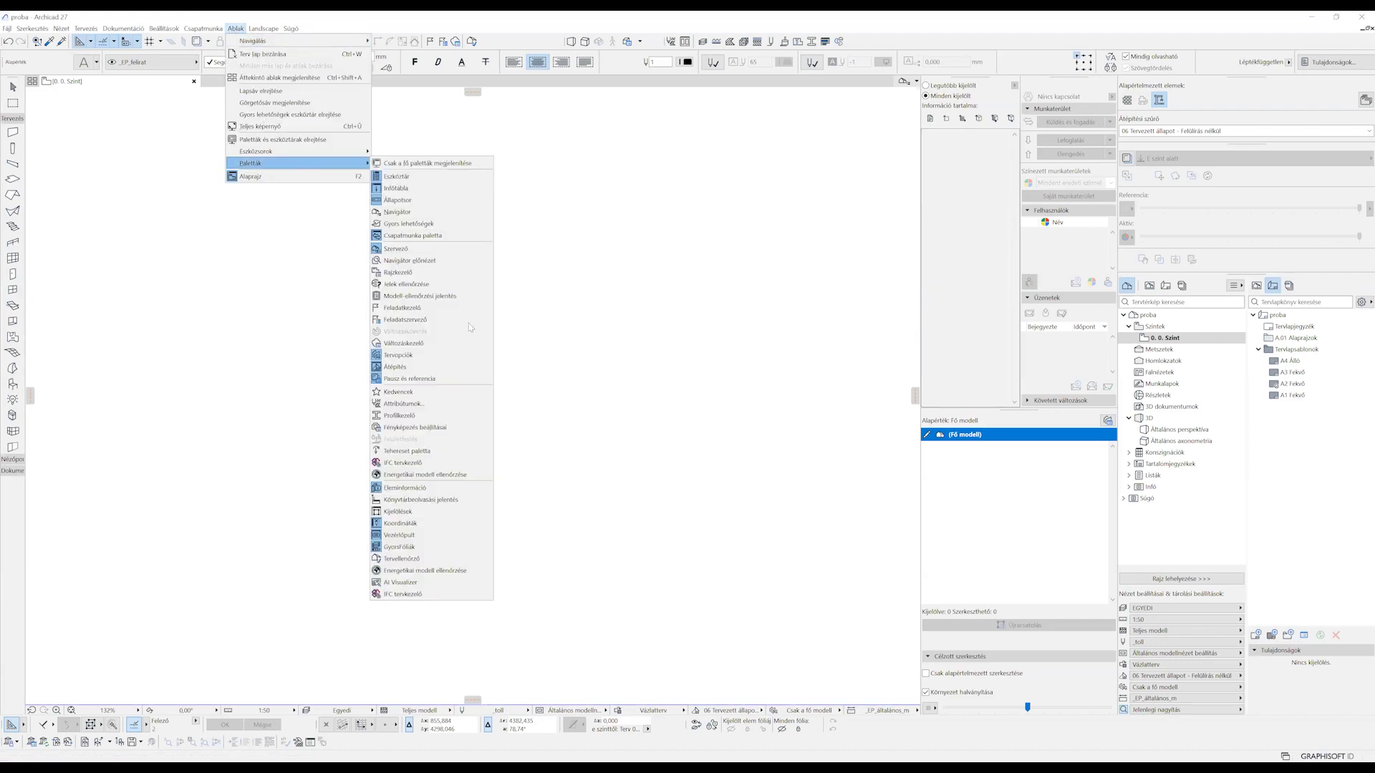
pyautogui.click(427, 583)
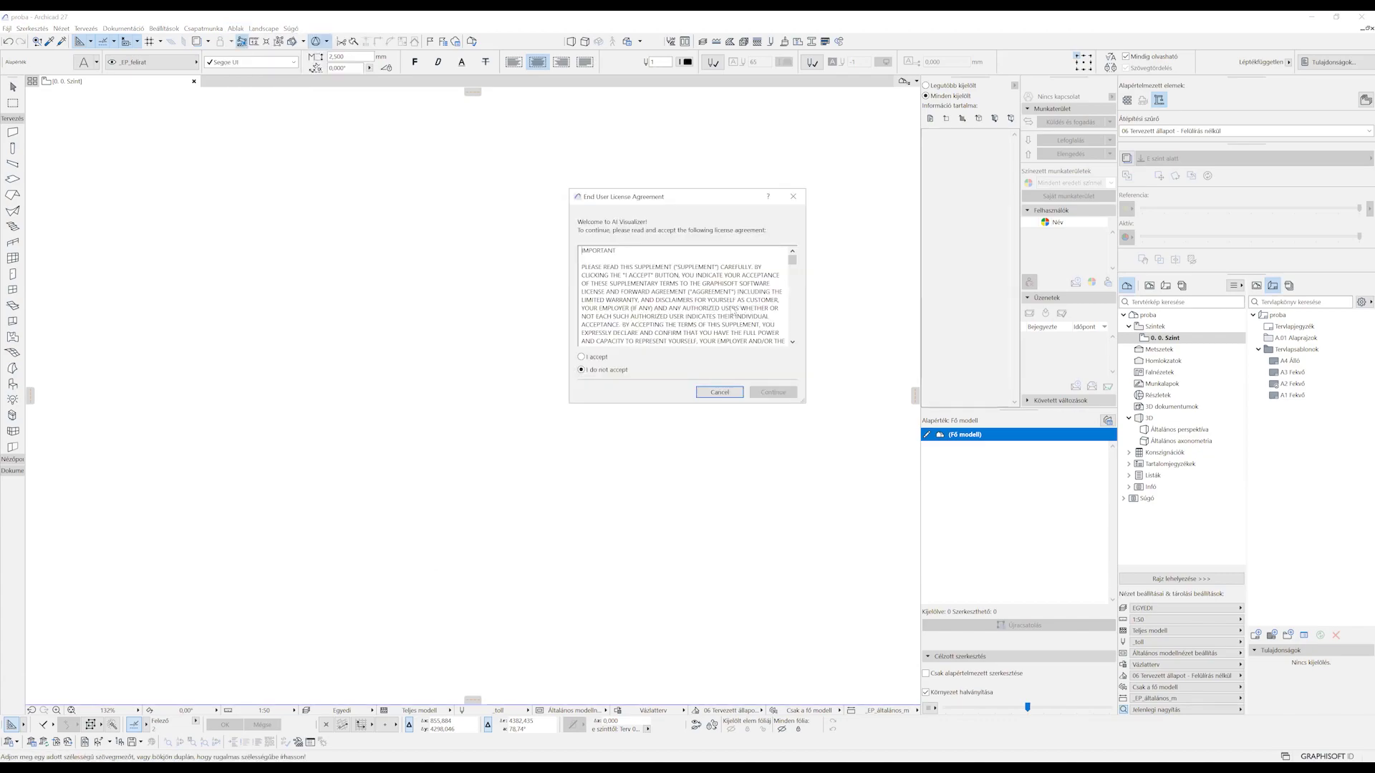
pyautogui.scroll(-15, 682, 319)
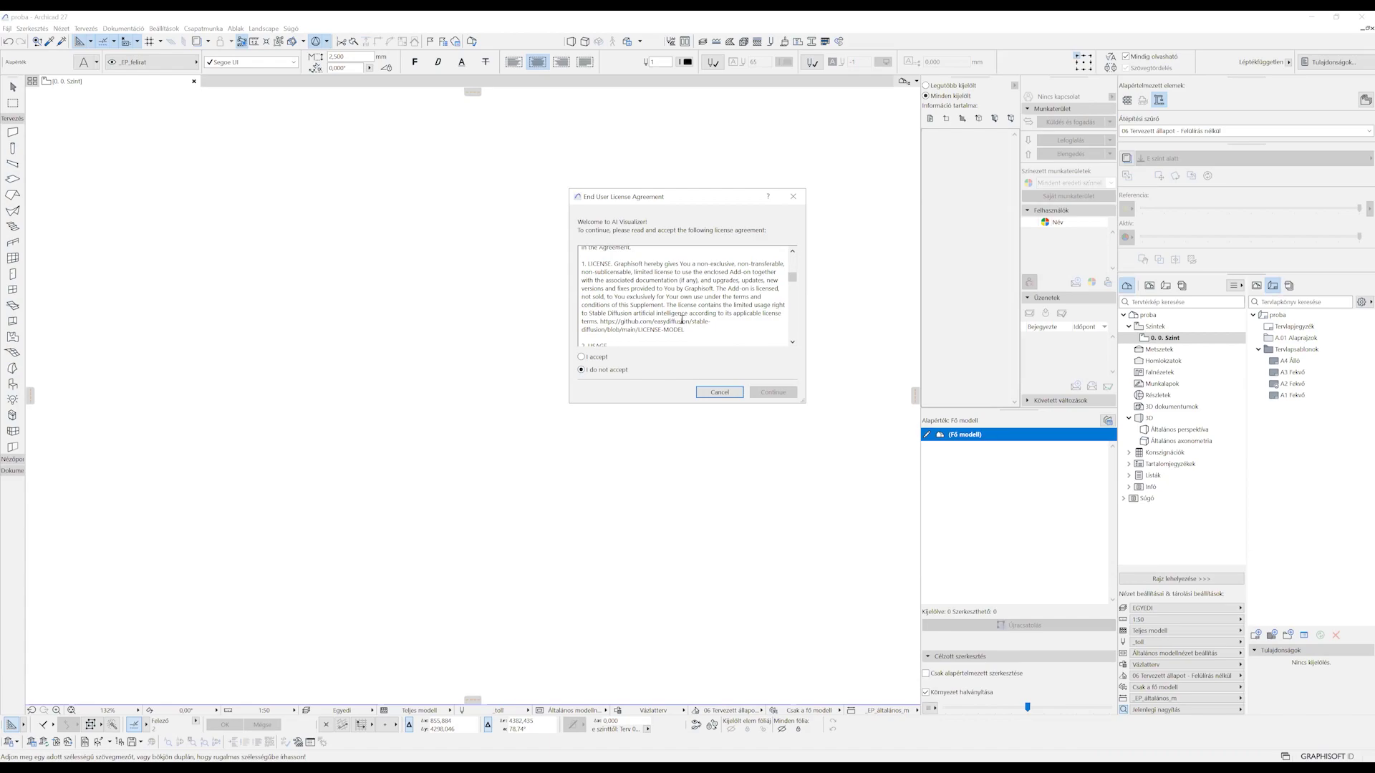
pyautogui.scroll(-10, 682, 319)
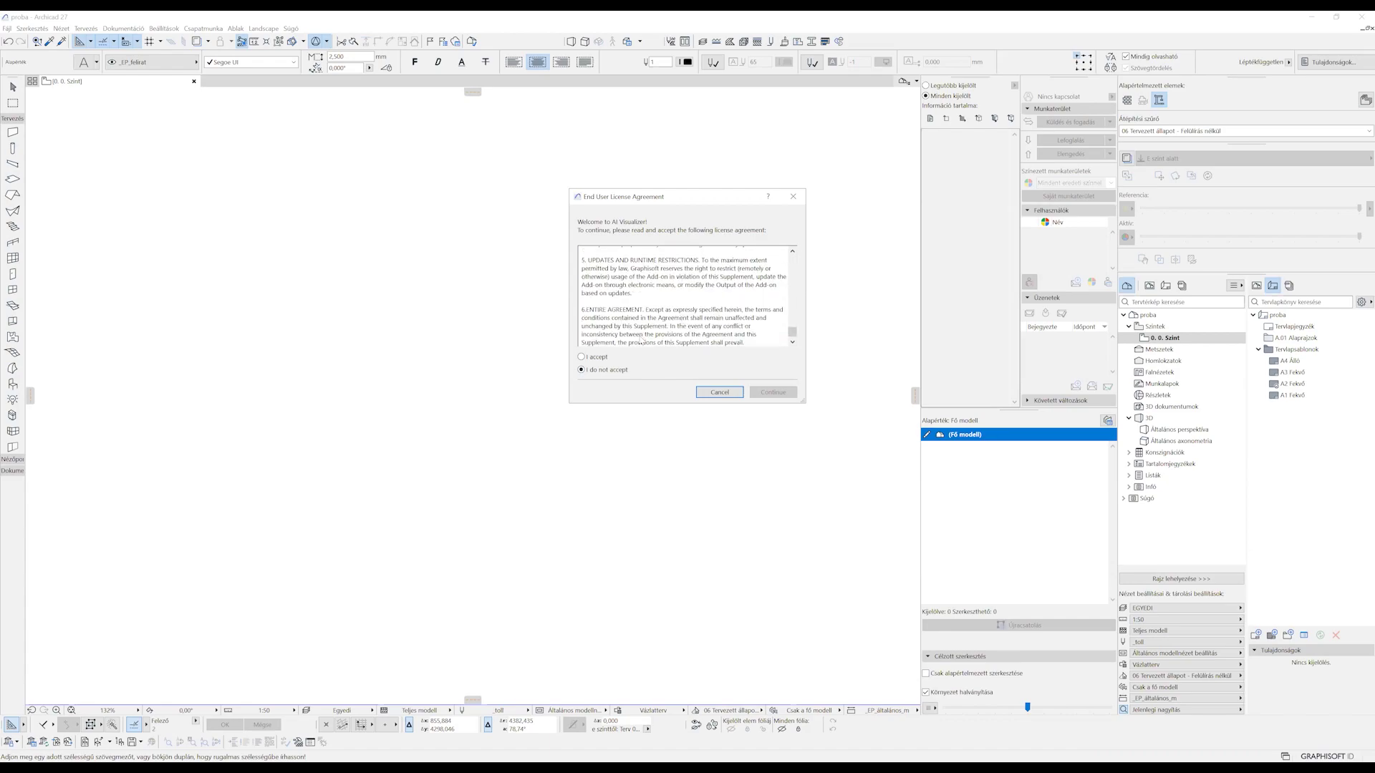
pyautogui.click(579, 357)
pyautogui.click(768, 392)
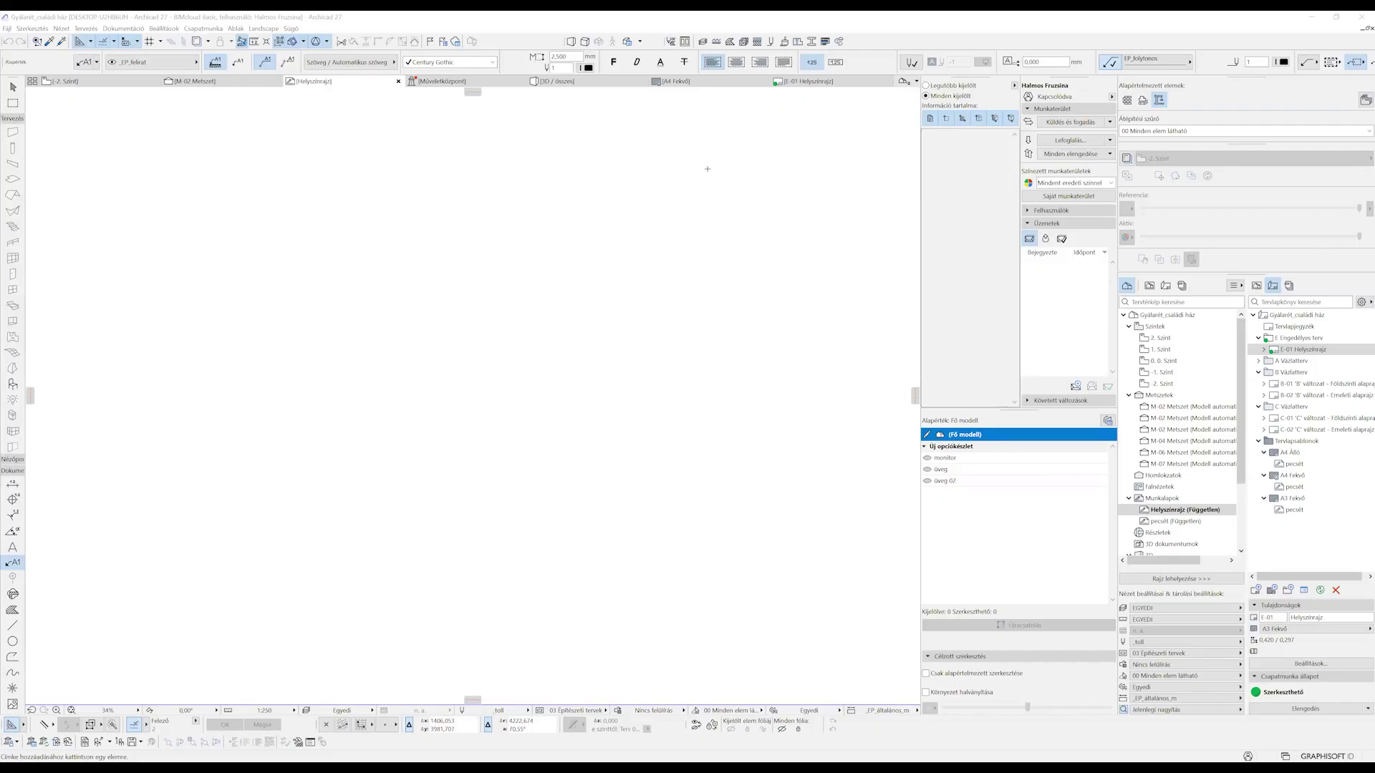
# Generate an AI Visualizer image of the box model from the prompt "A modern office building with wooden surfaces".
pyautogui.click(237, 29)
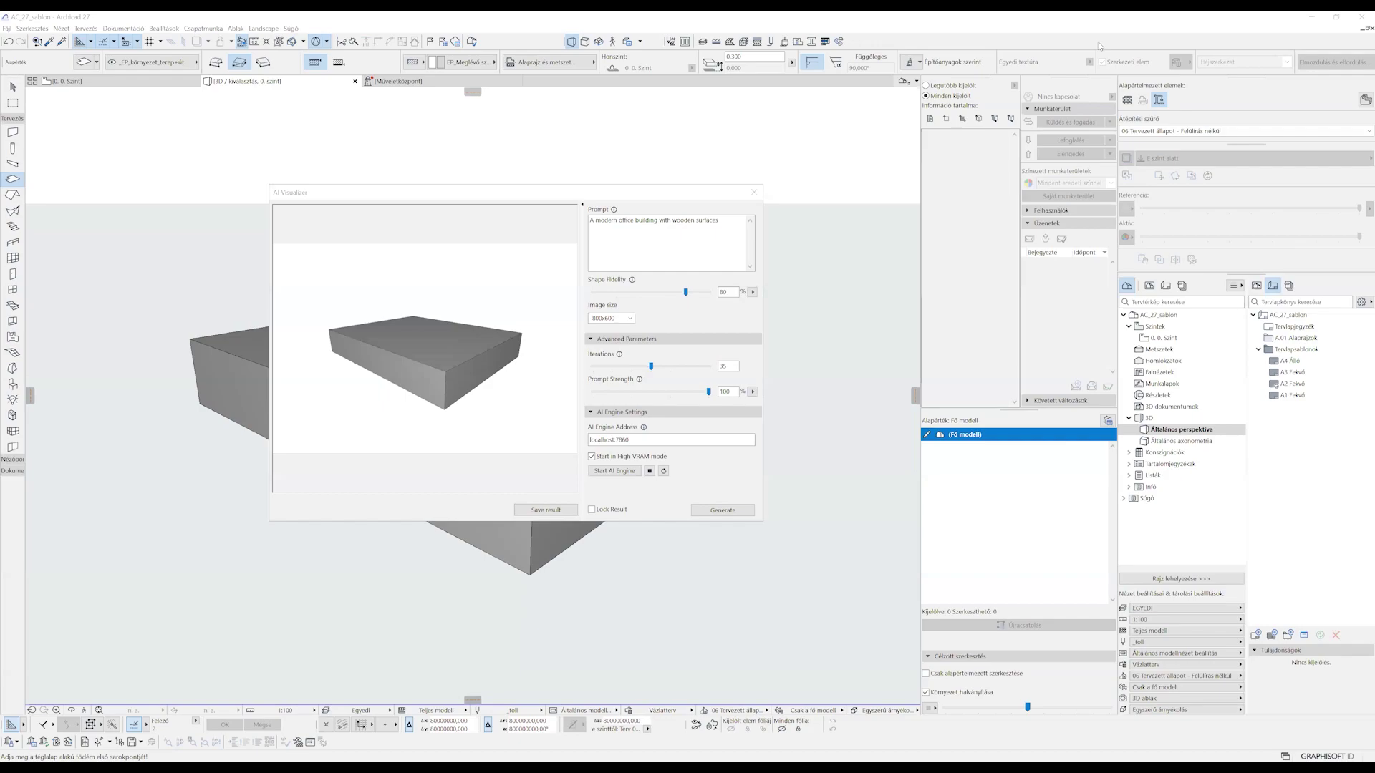
pyautogui.click(724, 511)
pyautogui.click(724, 511)
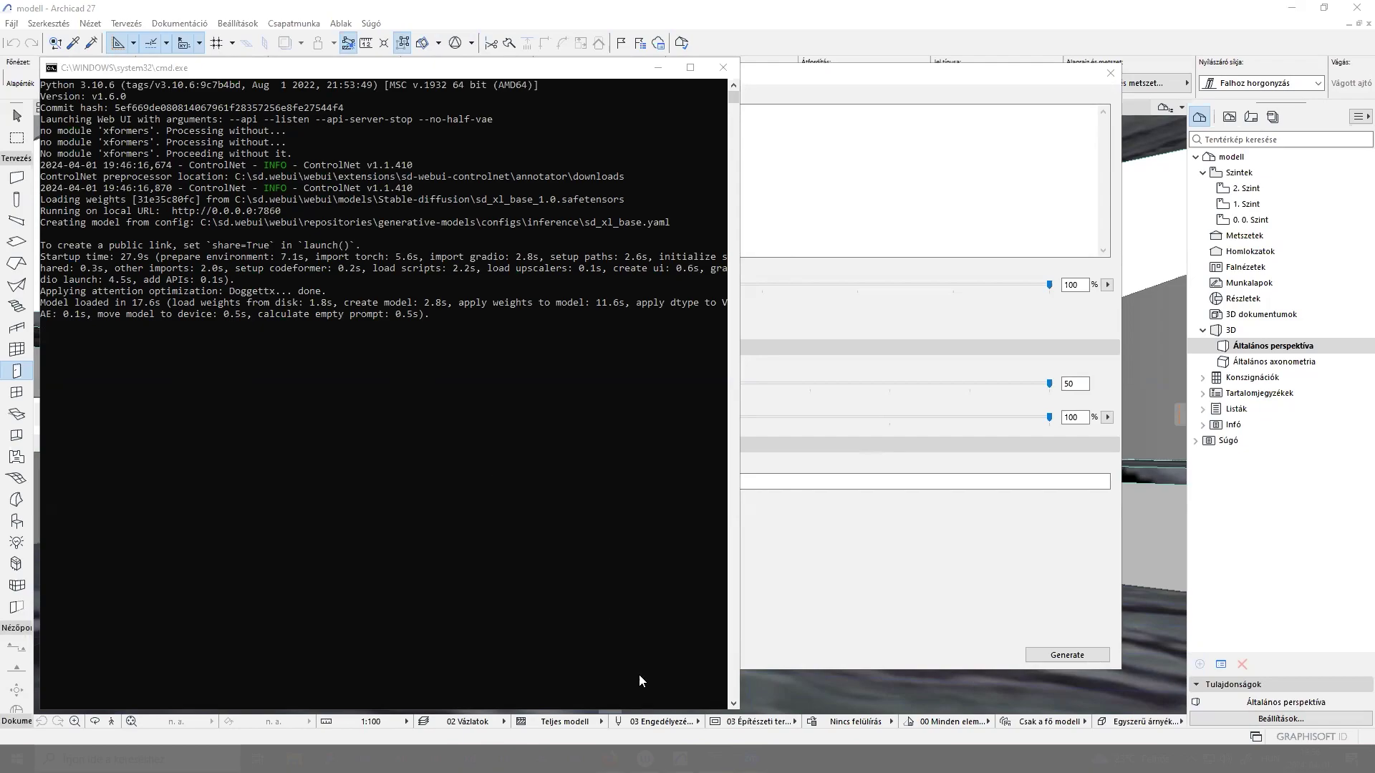
pyautogui.click(610, 759)
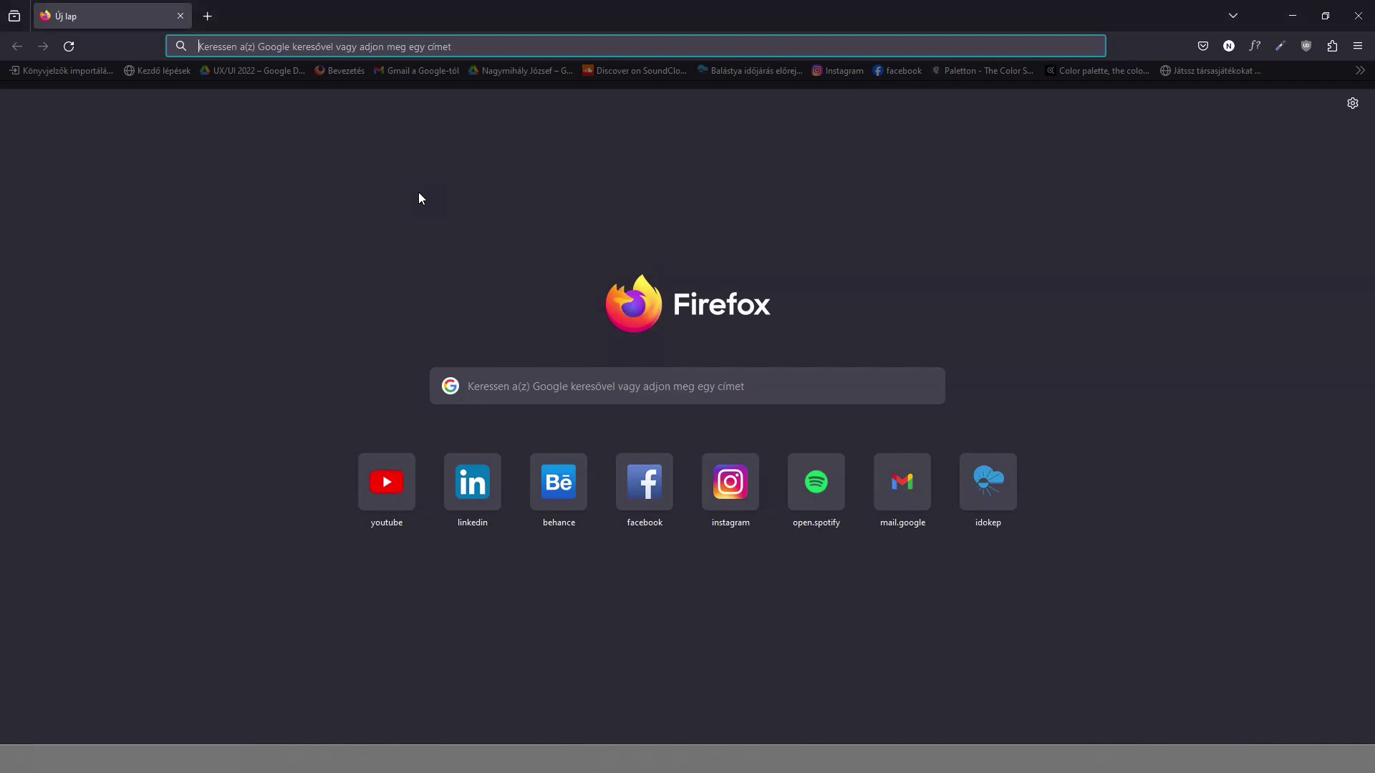
pyautogui.write('http://127.0.0.1:7860/')
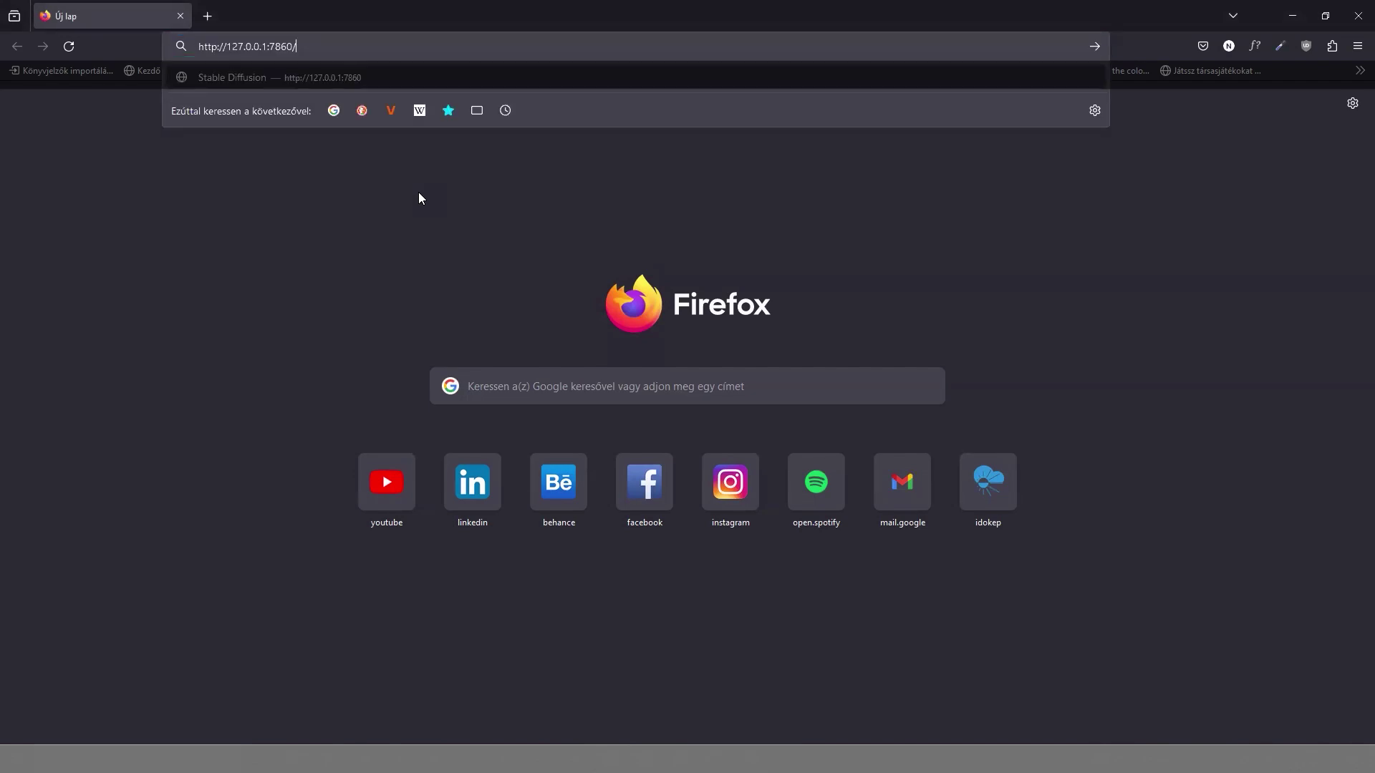
pyautogui.press('Return')
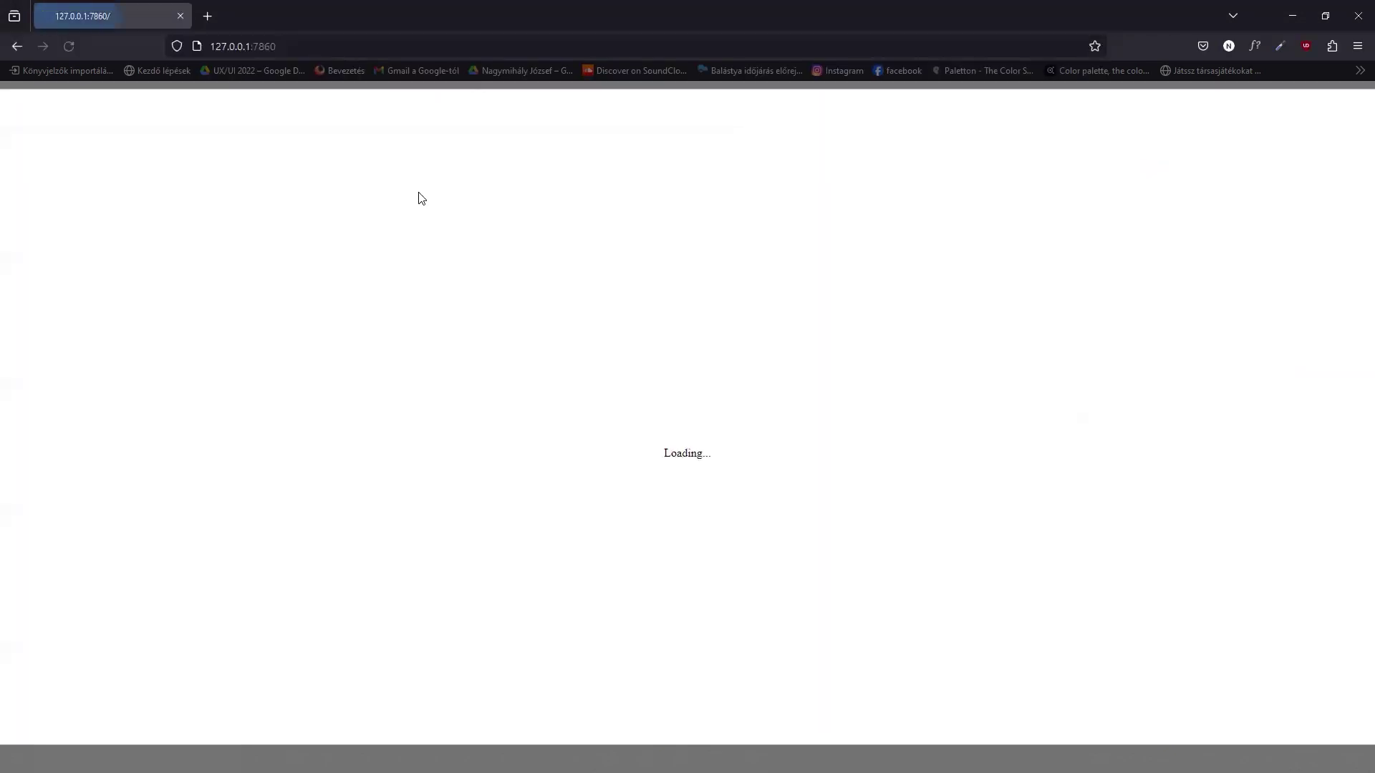